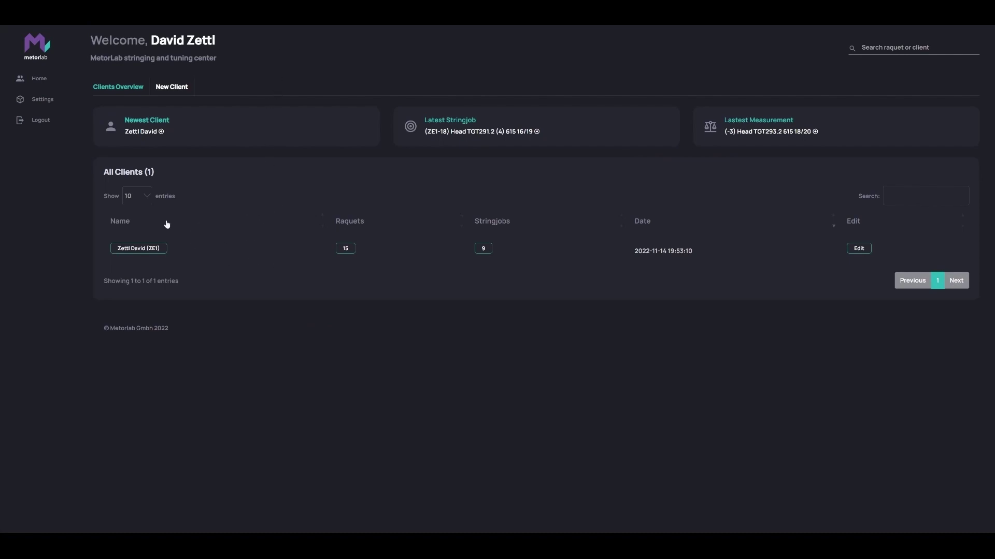
Step: Register a new client with first name 'New' and last name 'Client'
left_click(170, 87)
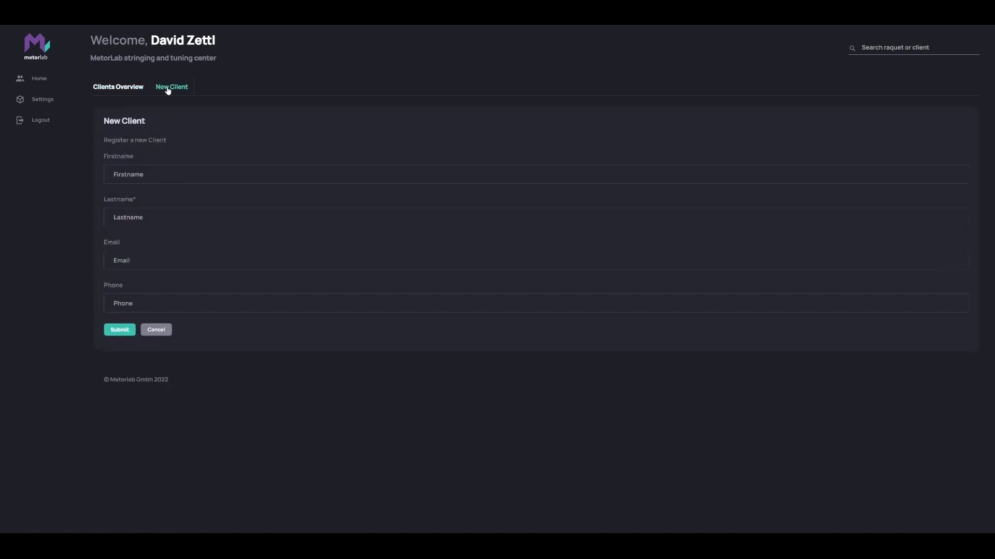
key("Tab")
type("N")
key("Tab")
type("C")
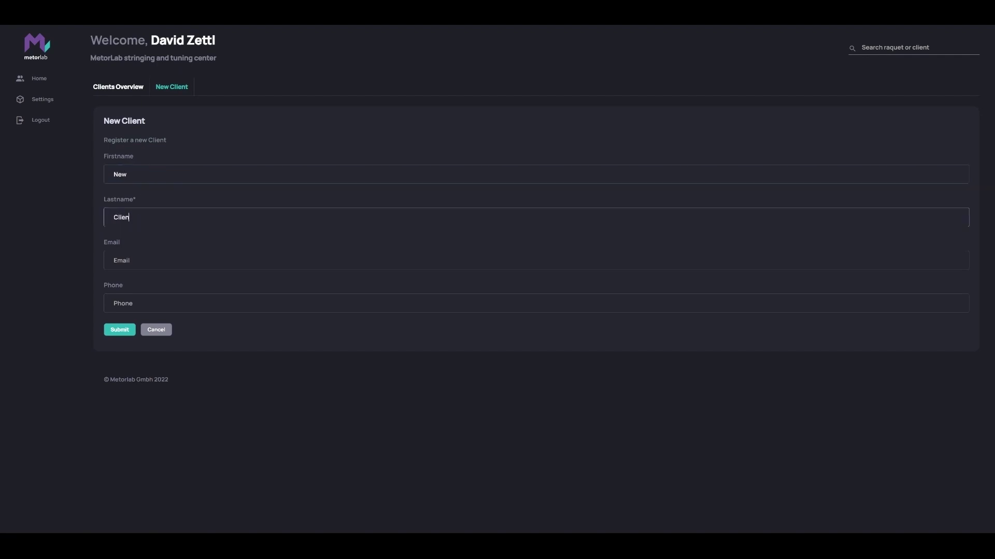
key("Tab")
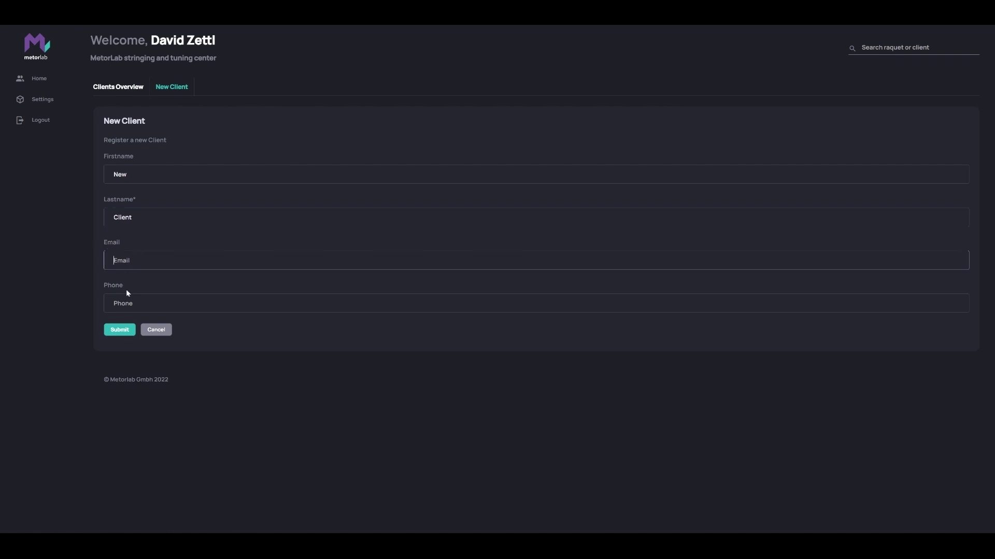
left_click(121, 330)
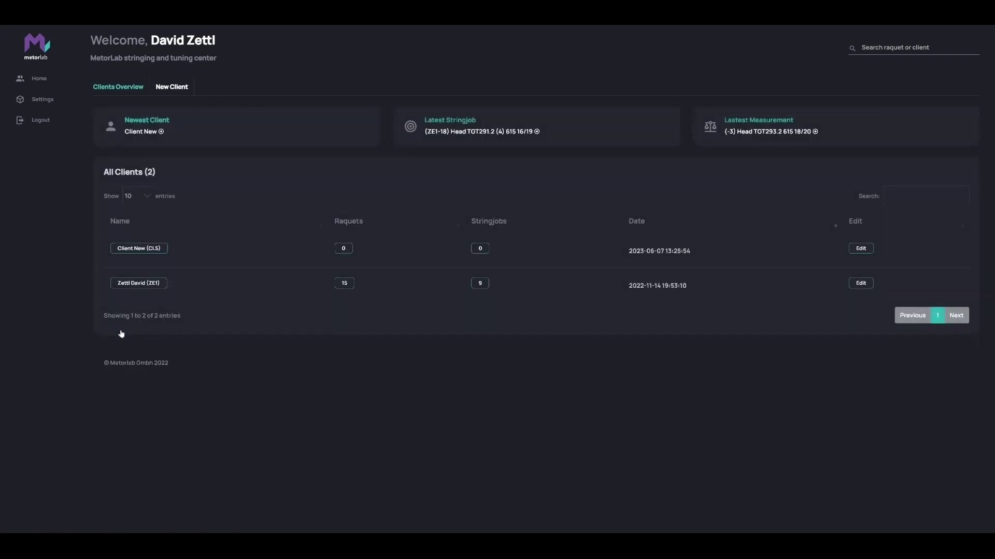
Step: Create three Head TGT293.2 racquets (18 mains, 20 crosses, head size 615) for Client New
left_click(139, 248)
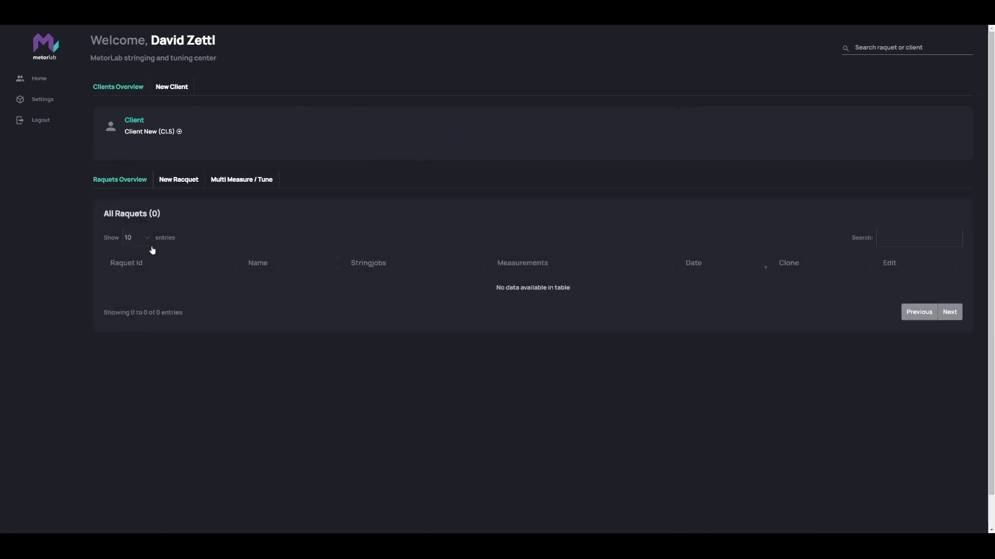
left_click(186, 183)
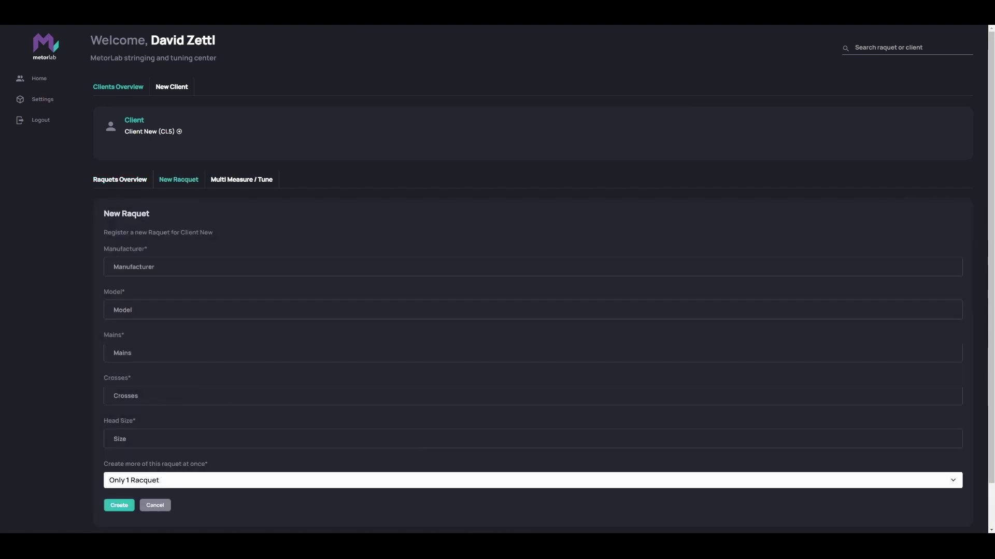
left_click(124, 267)
type("Head")
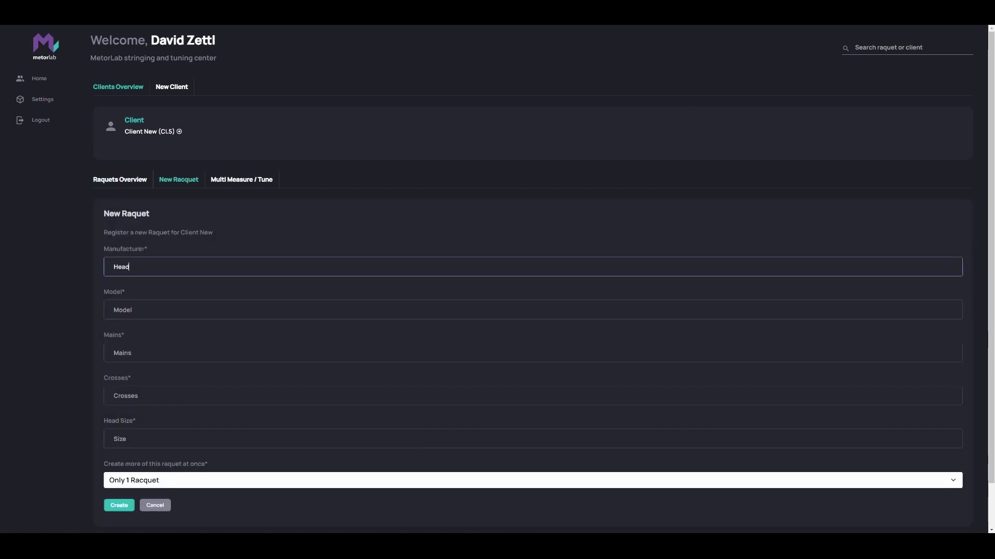
key("Tab")
type("TGT29")
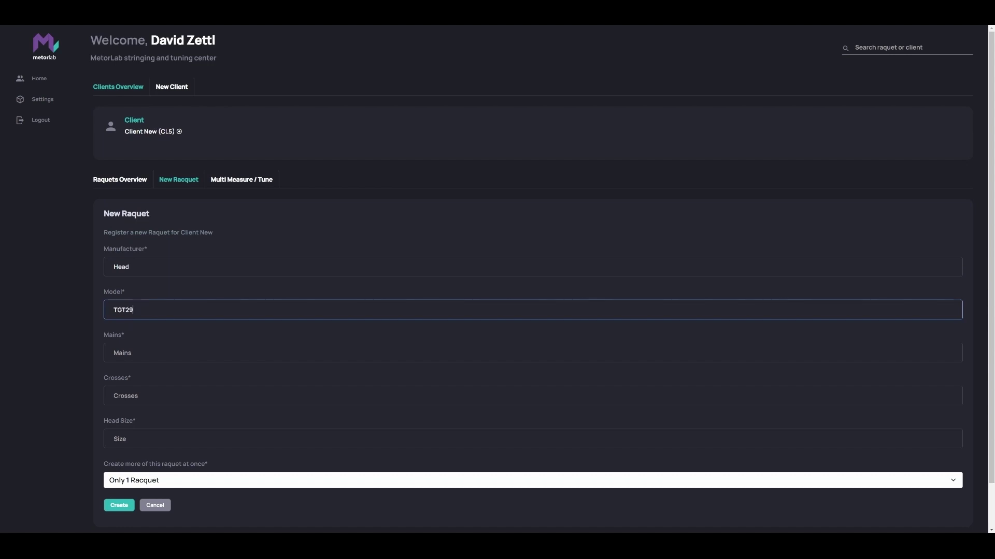
type("3.3")
key("Tab")
key("shift+Tab")
type("2")
key("Tab")
type("1")
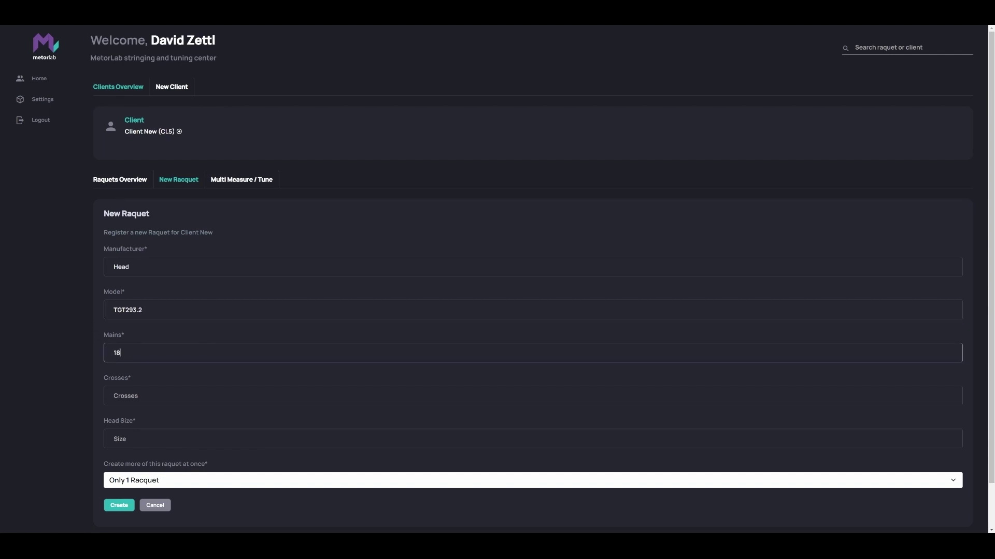
key("Tab")
type("2")
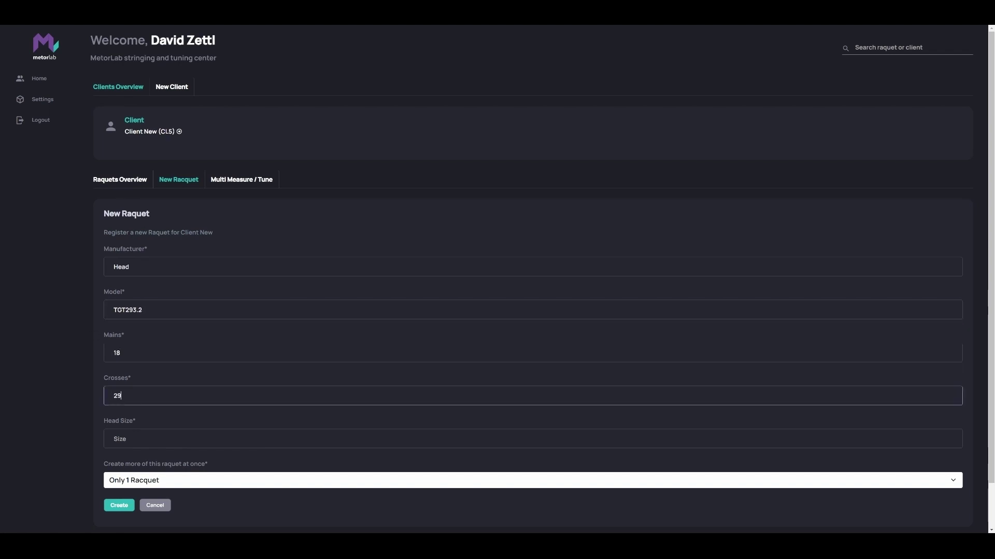
type("0")
key("Tab")
type("615")
left_click(165, 482)
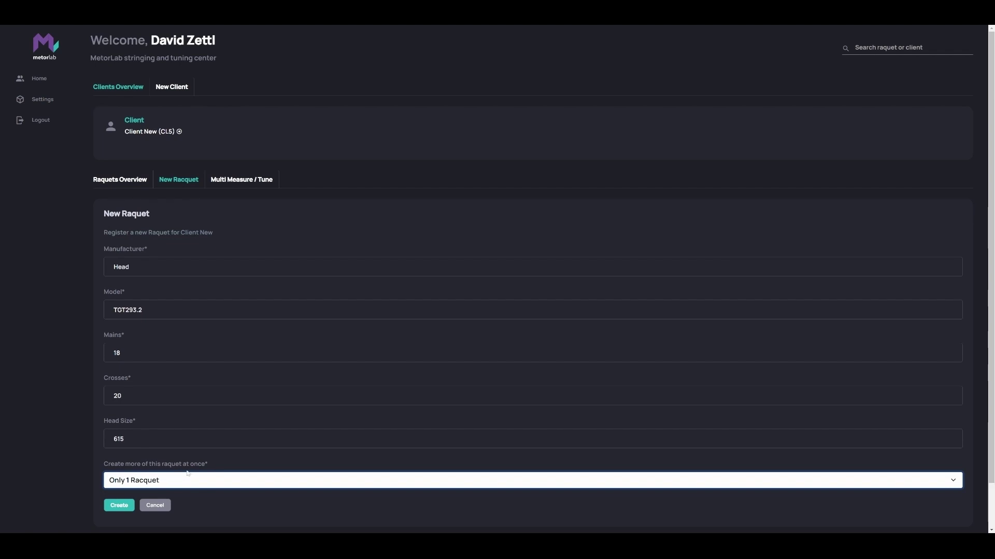
key("Down")
key("Down")
left_click(118, 506)
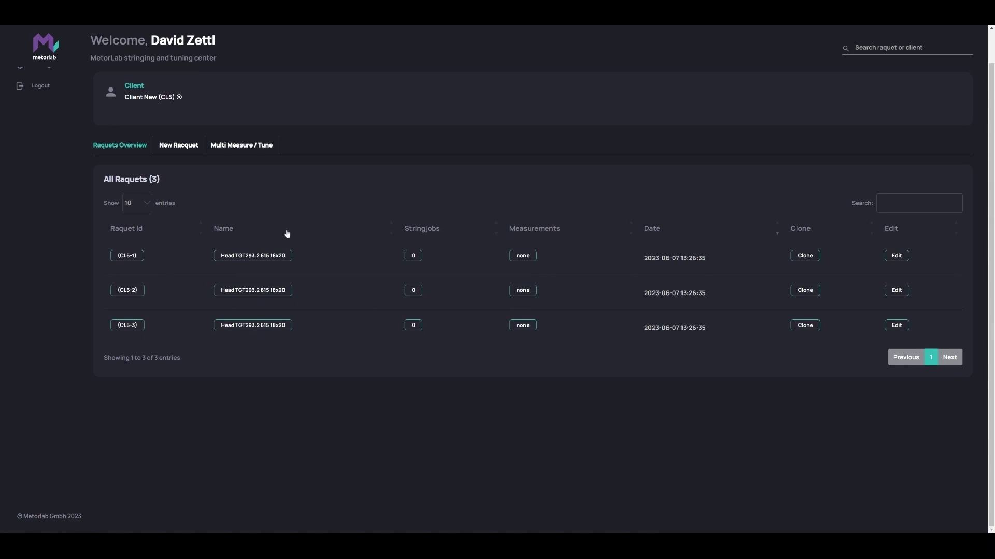
Step: Select racquets CL5-1, CL5-2 and CL5-3 on the Multi Measure / Tune page
left_click(226, 146)
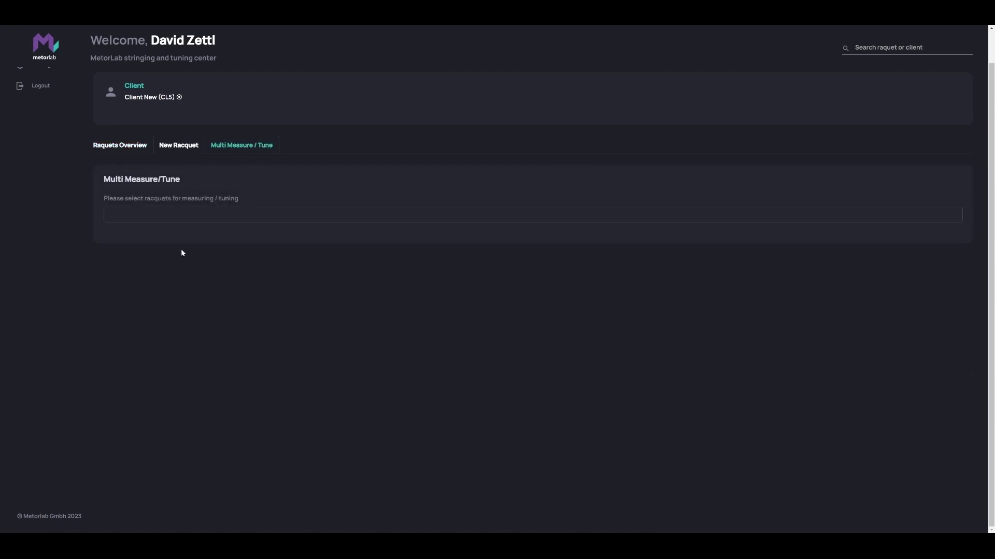
left_click(532, 215)
left_click(140, 235)
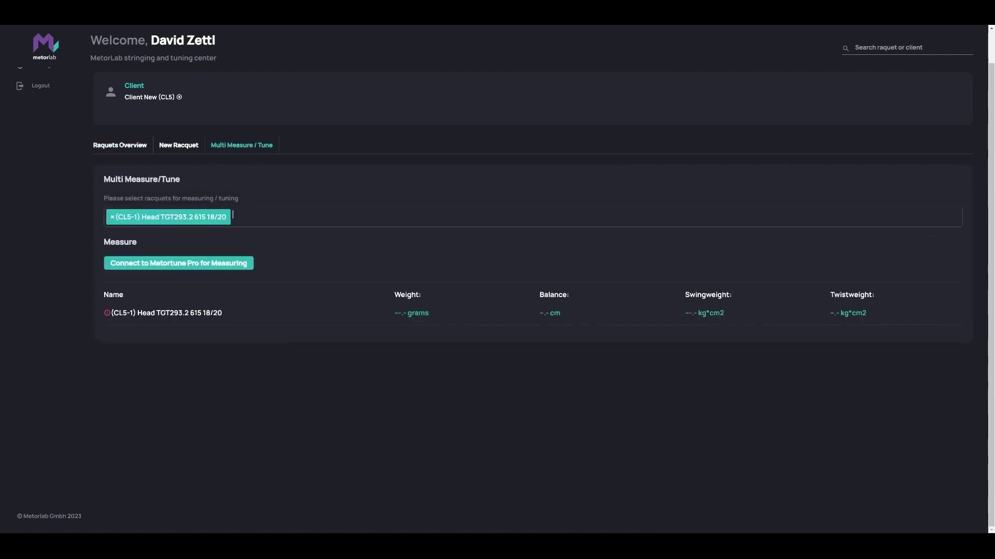
left_click(241, 217)
left_click(189, 252)
left_click(373, 217)
left_click(229, 268)
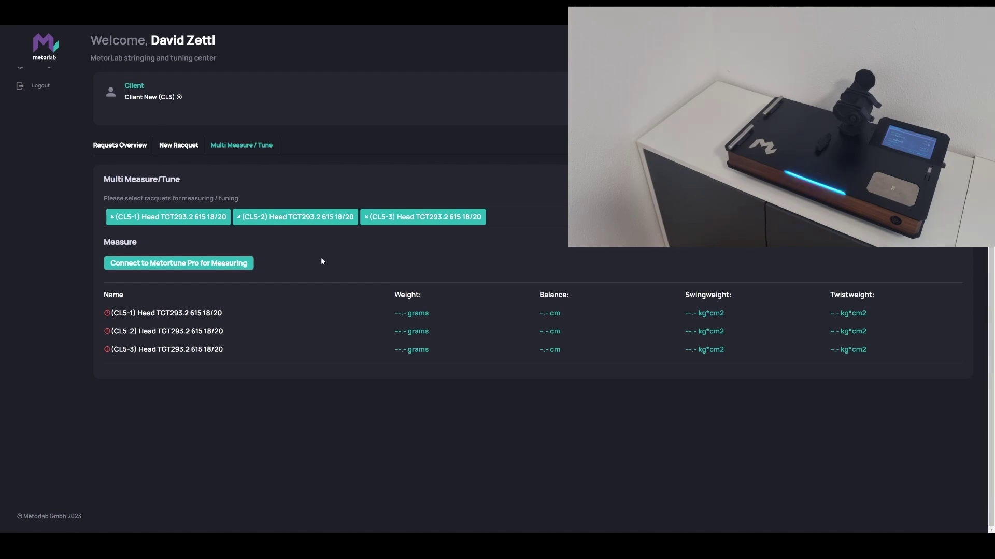
Step: Connect to MetorTune Pro for measuring and sync the three-racquet list to the device
left_click(177, 263)
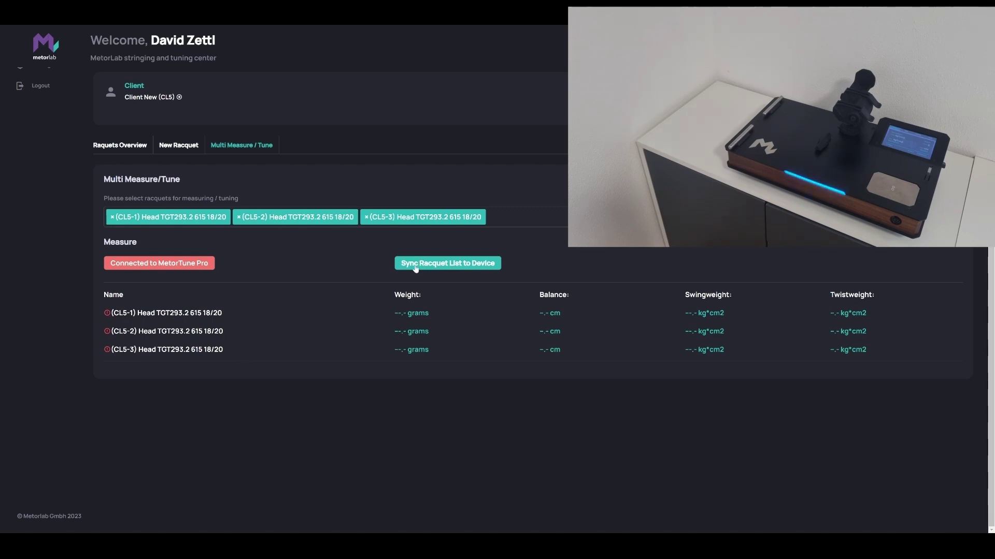
left_click(452, 269)
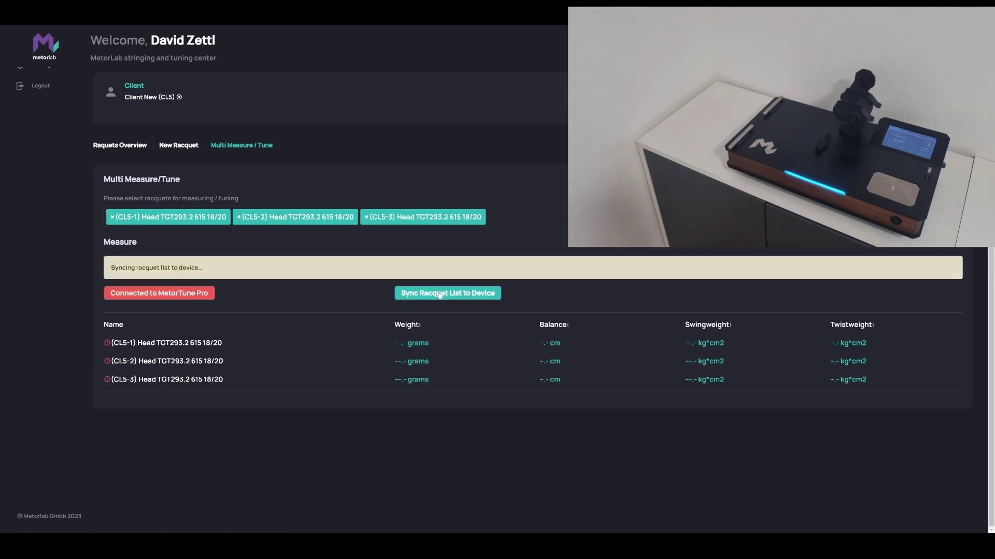
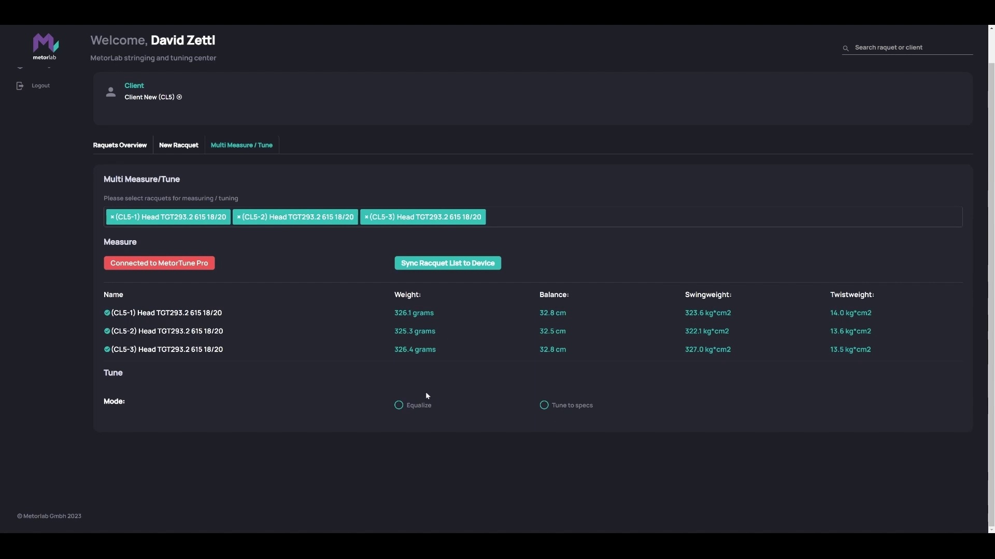
Step: Choose Equalize as the tuning mode for the three Head racquets
left_click(398, 406)
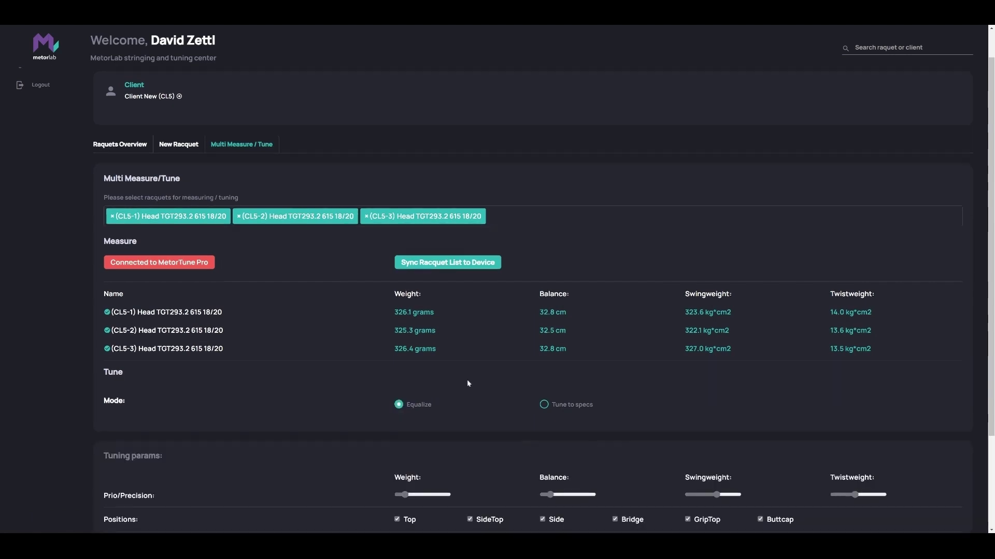
scroll(467, 388, "down", 3)
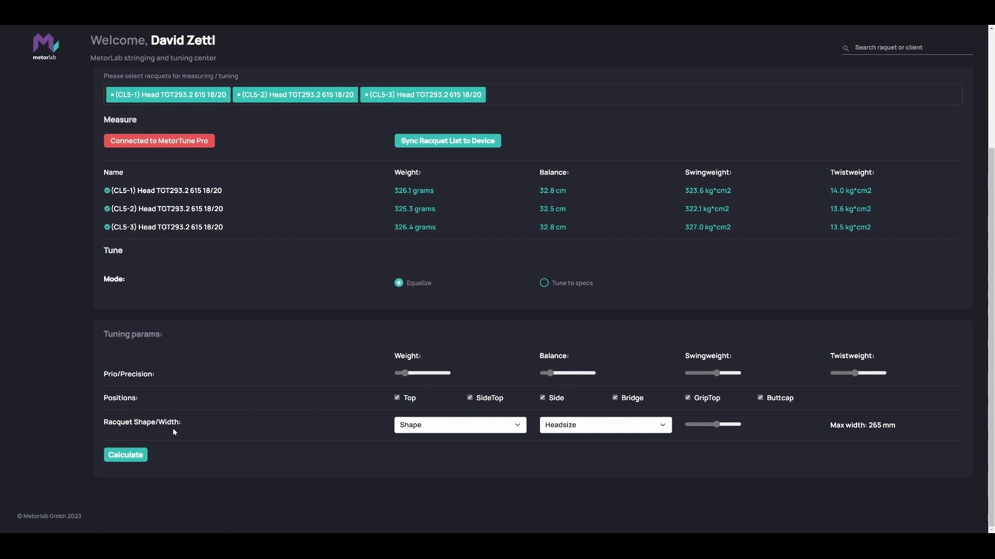
Step: Set shape to Oval and head size 95, and raise weight and balance priorities
left_click(518, 426)
left_click(604, 425)
left_click(588, 440)
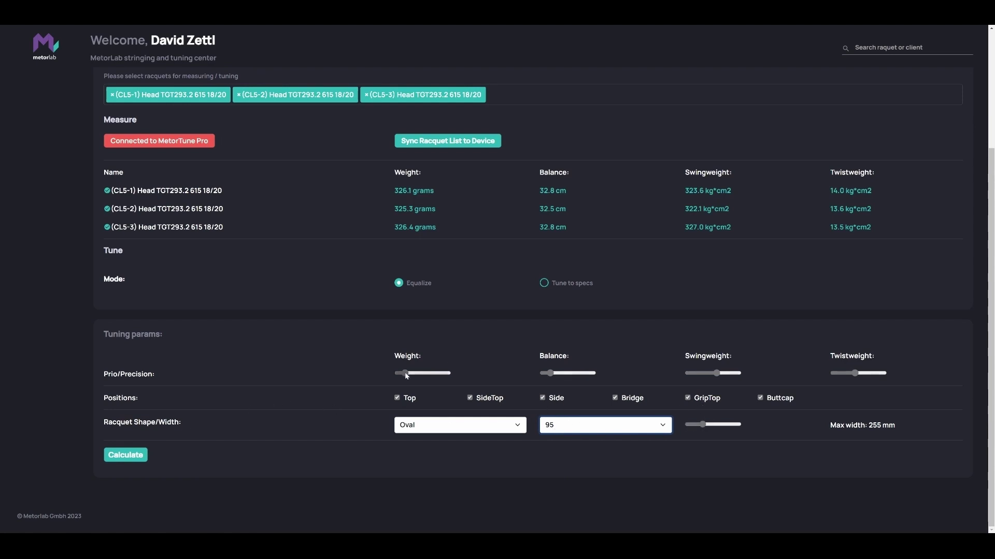
left_click_drag(405, 375, 433, 374)
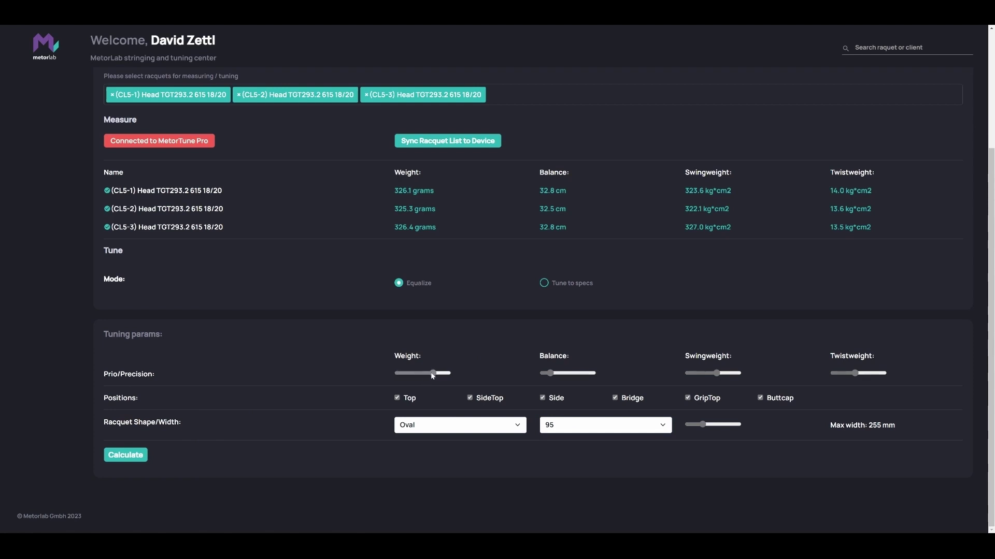
mouse_move(550, 374)
left_mouse_down()
mouse_move(581, 374)
mouse_move(570, 374)
left_mouse_up()
Step: Calculate the equalized results, then raise the twistweight priority slightly
left_click(125, 456)
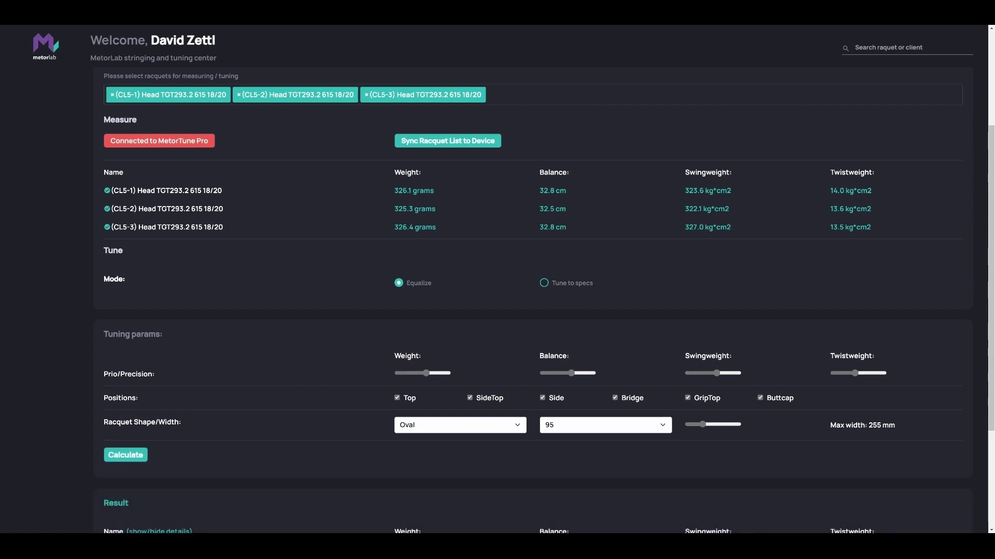
scroll(254, 327, "down", 3)
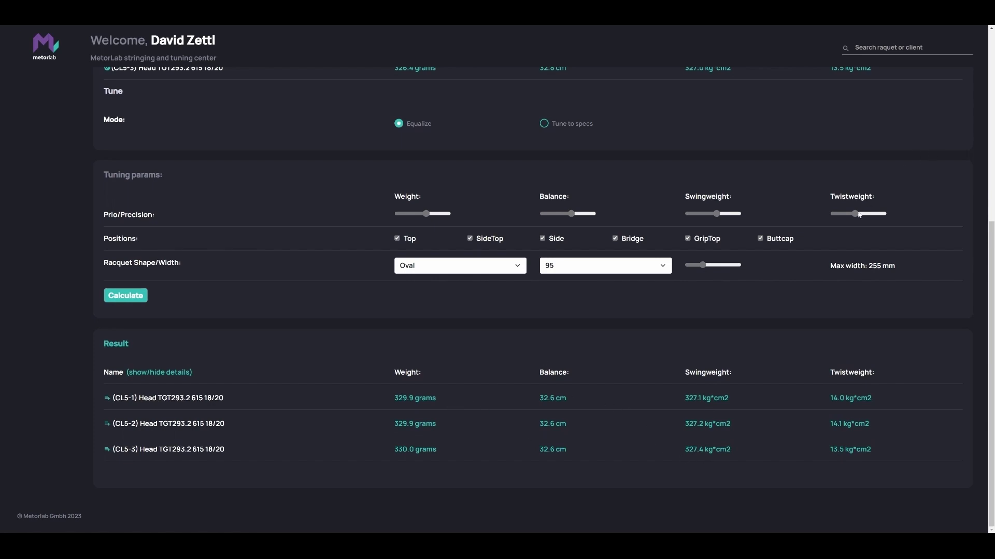
left_click_drag(863, 214, 870, 214)
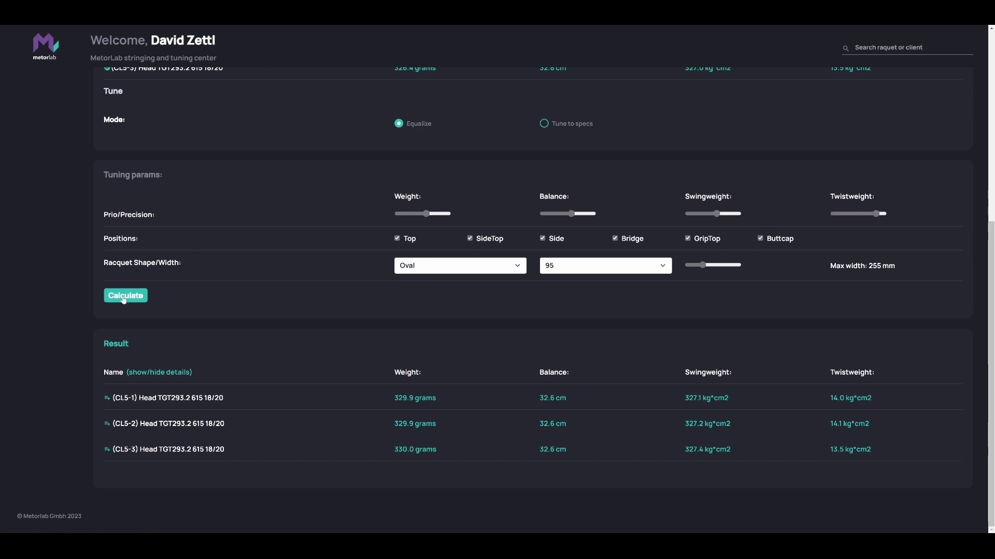
Step: Rerun the equalize calculation for the three CL5 racquets, matching about 332 g and 32.9 cm
left_click(124, 298)
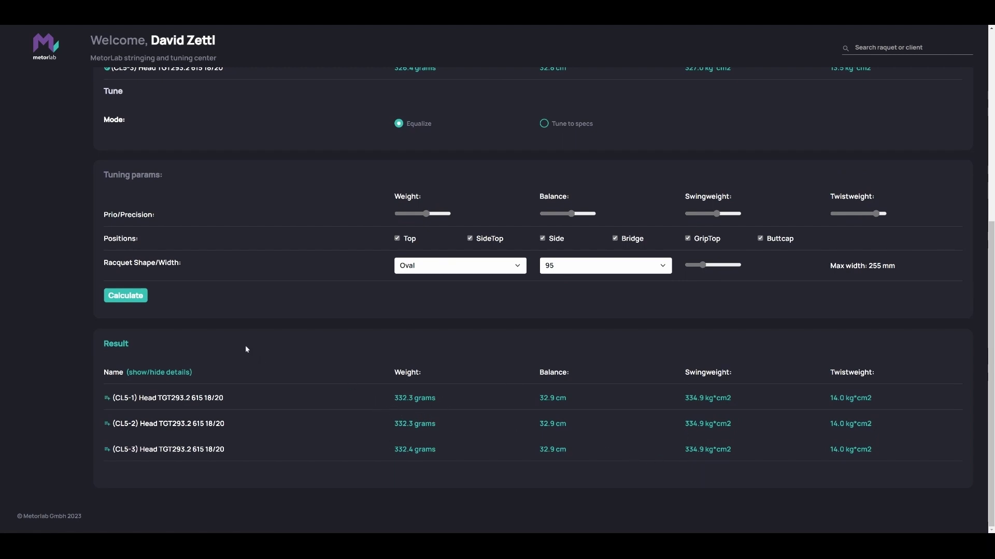
Step: Expand the result details to show lead-tape diagrams for CL5-1, CL5-2 and CL5-3
left_click(152, 376)
scroll(272, 268, "down", 1)
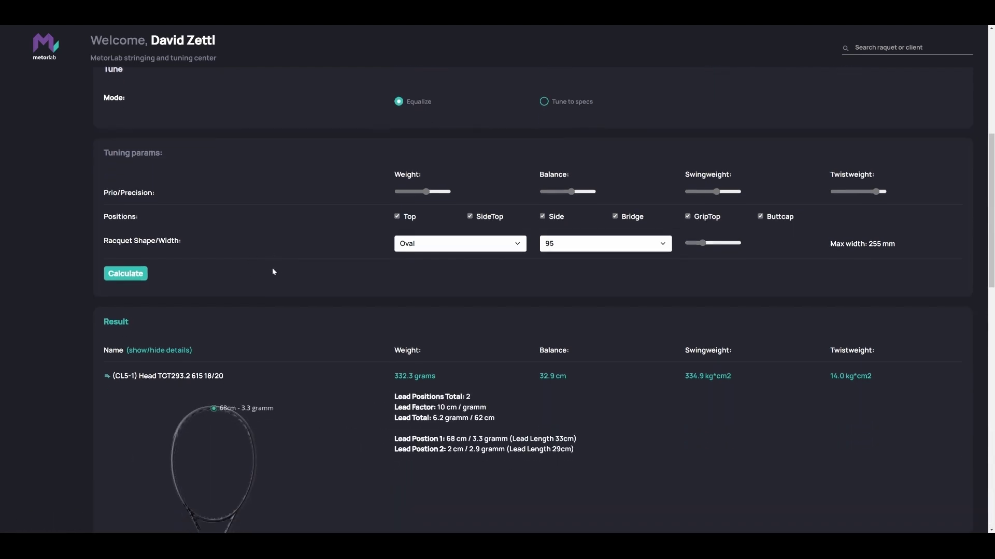
scroll(272, 269, "down", 3)
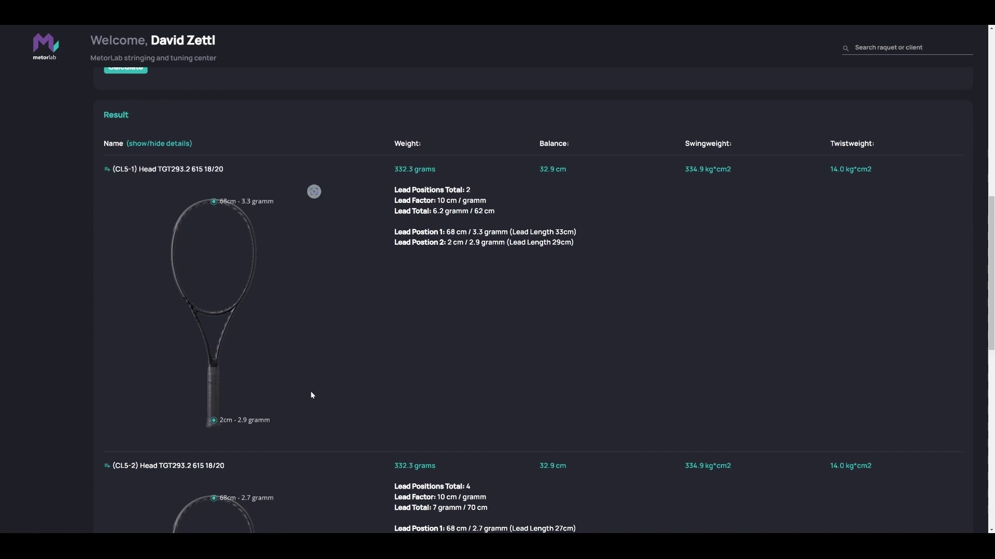
scroll(317, 394, "down", 3)
scroll(335, 387, "down", 2)
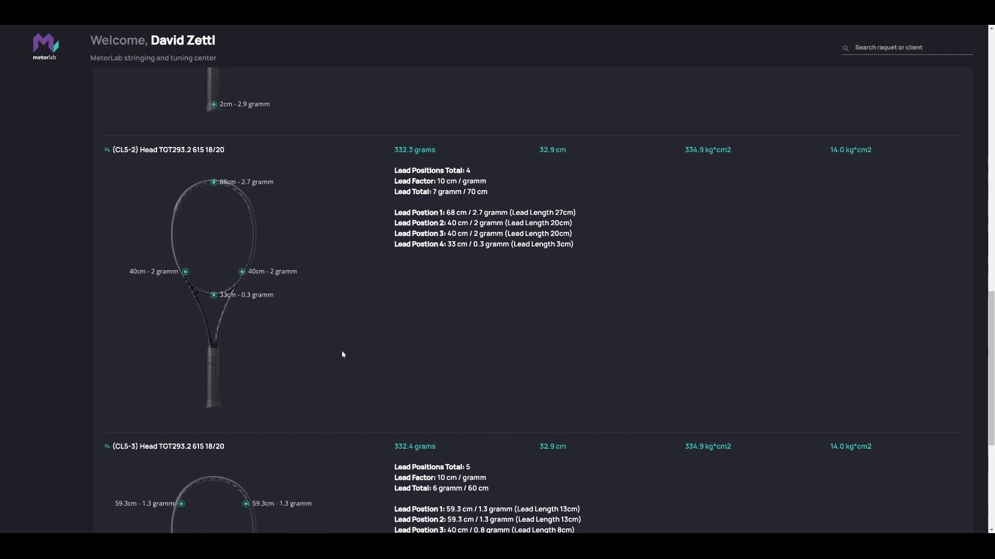
scroll(342, 350, "down", 5)
scroll(341, 351, "down", 3)
scroll(333, 351, "up", 5)
scroll(334, 351, "up", 2)
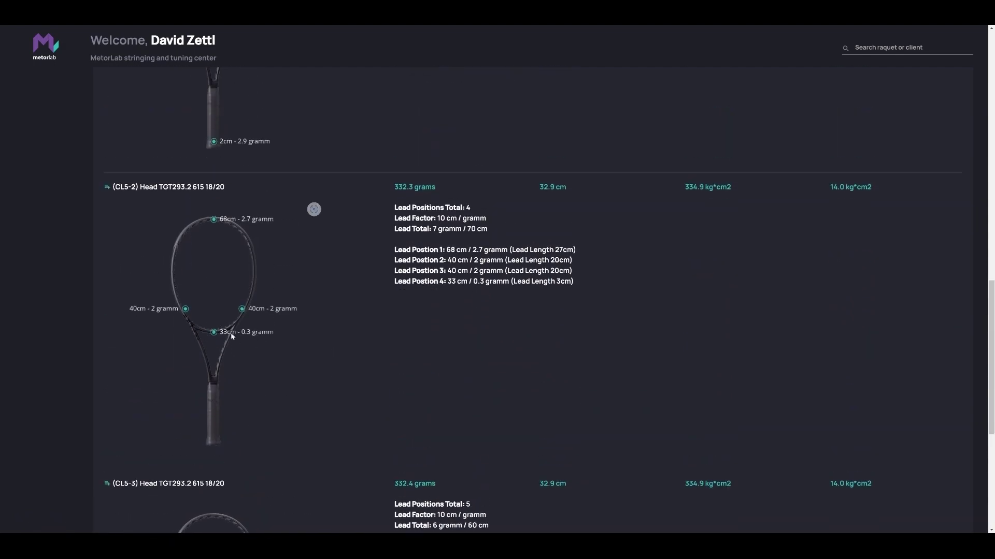
scroll(350, 349, "up", 5)
scroll(353, 346, "up", 3)
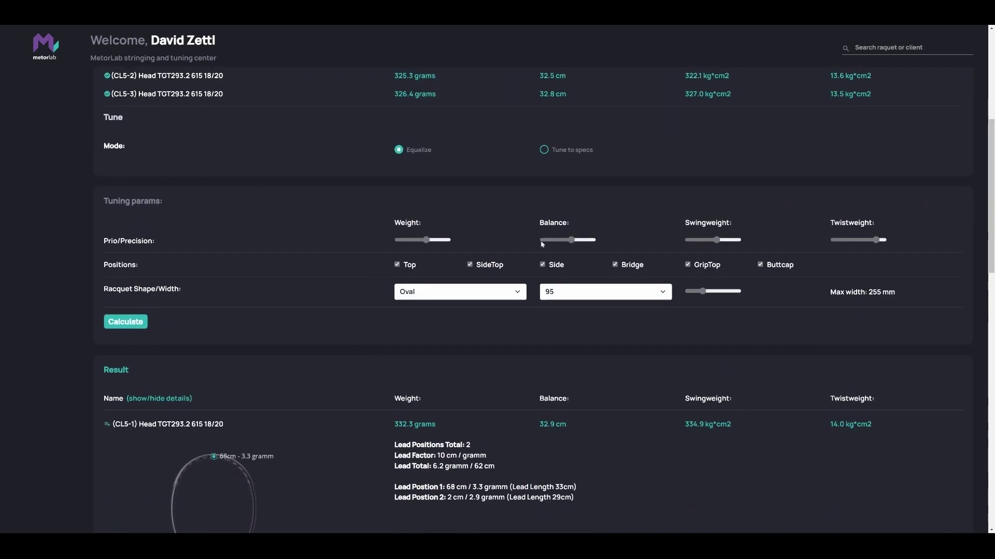
Step: Exclude the Bridge position, recalculate to 332.4 g and 32.9 cm, and collapse the details
left_click(615, 264)
left_click(126, 322)
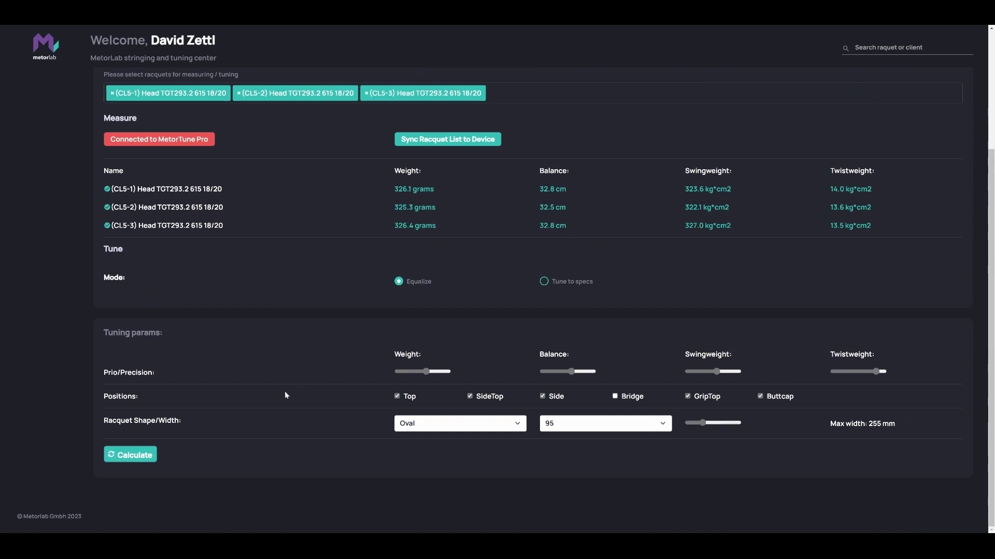
scroll(296, 379, "down", 5)
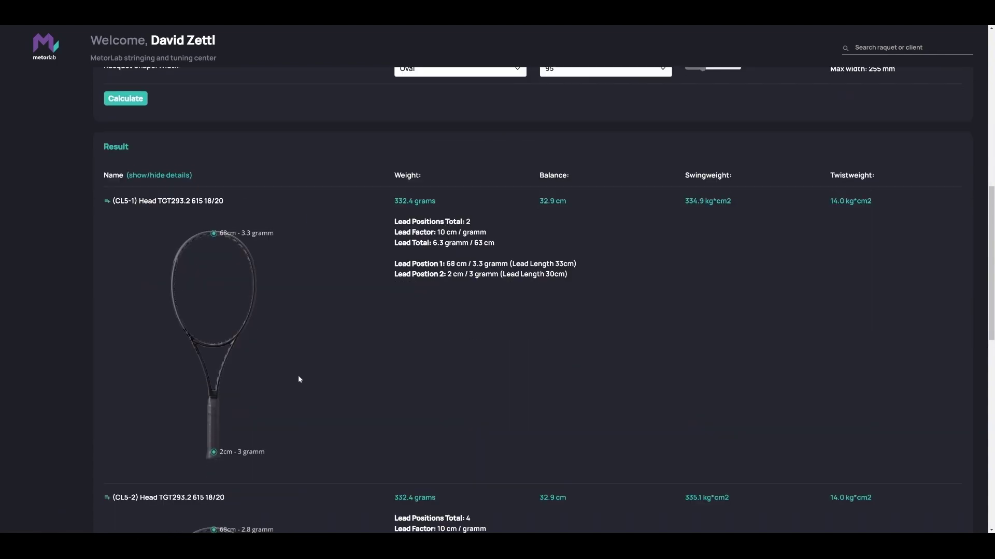
scroll(295, 378, "down", 5)
scroll(296, 379, "down", 3)
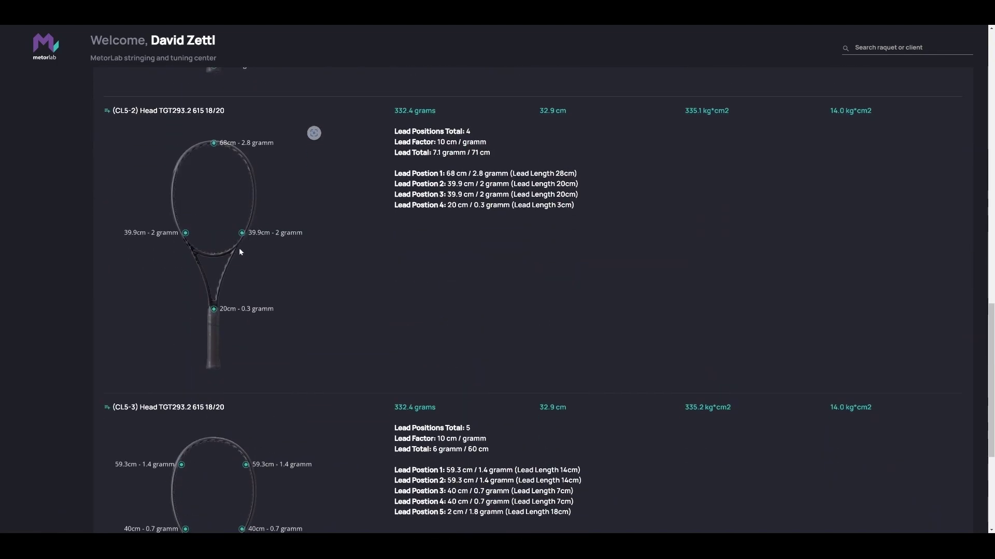
scroll(319, 375, "down", 2)
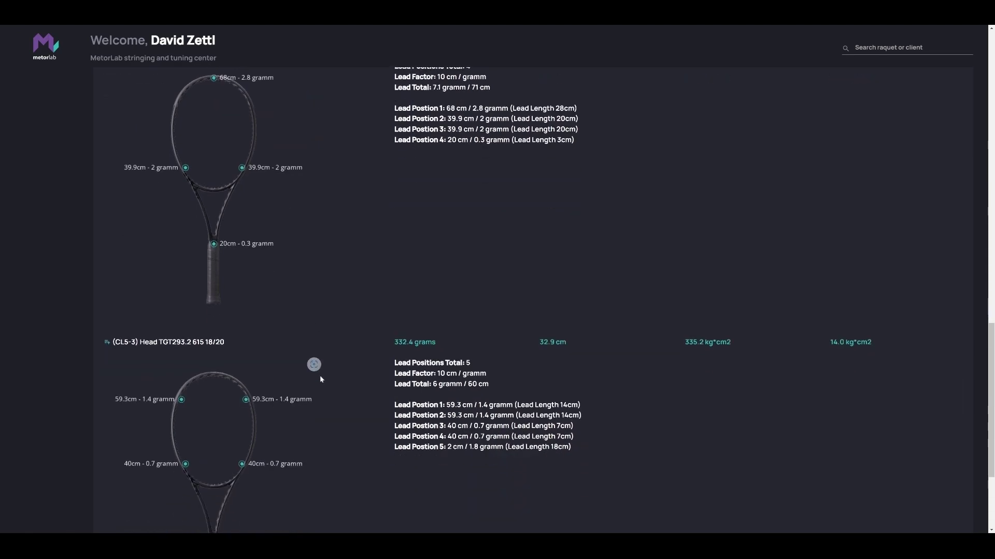
scroll(319, 376, "down", 1)
scroll(321, 379, "down", 2)
scroll(323, 382, "up", 5)
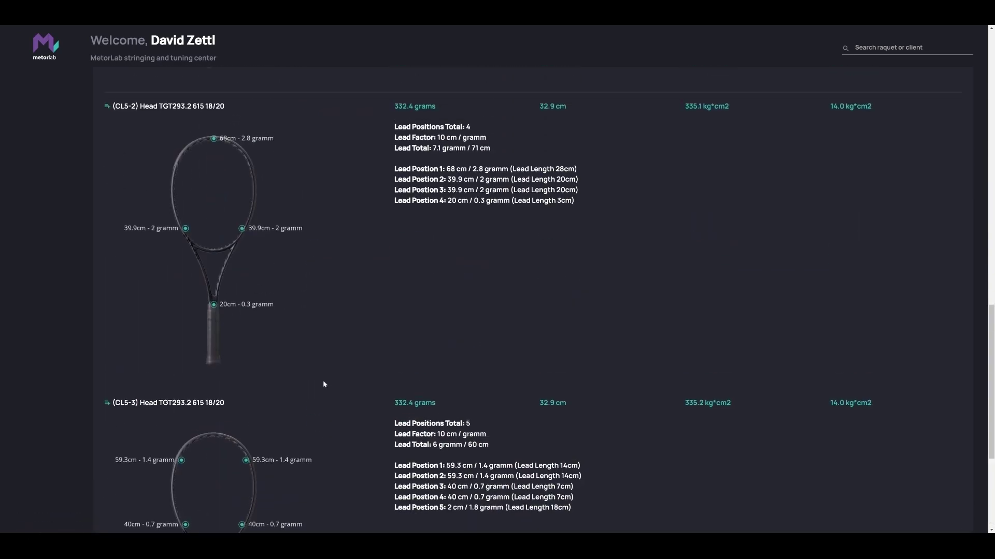
scroll(322, 380, "up", 5)
key("ctrl+minus")
left_click(156, 328)
key("ctrl+plus")
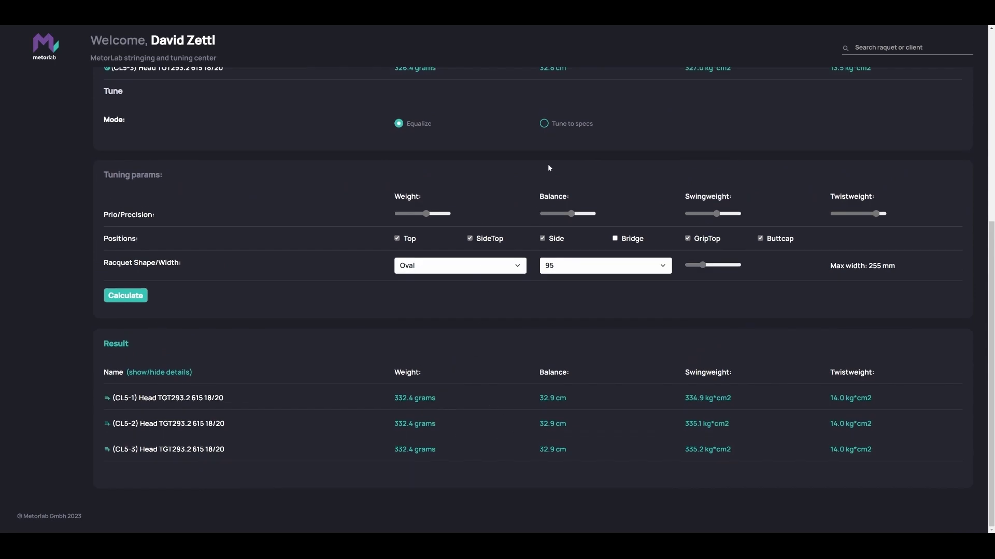
Step: Switch to Tune to specs with targets 335 g weight, 32.7 cm balance and 335 swingweight
left_click(543, 125)
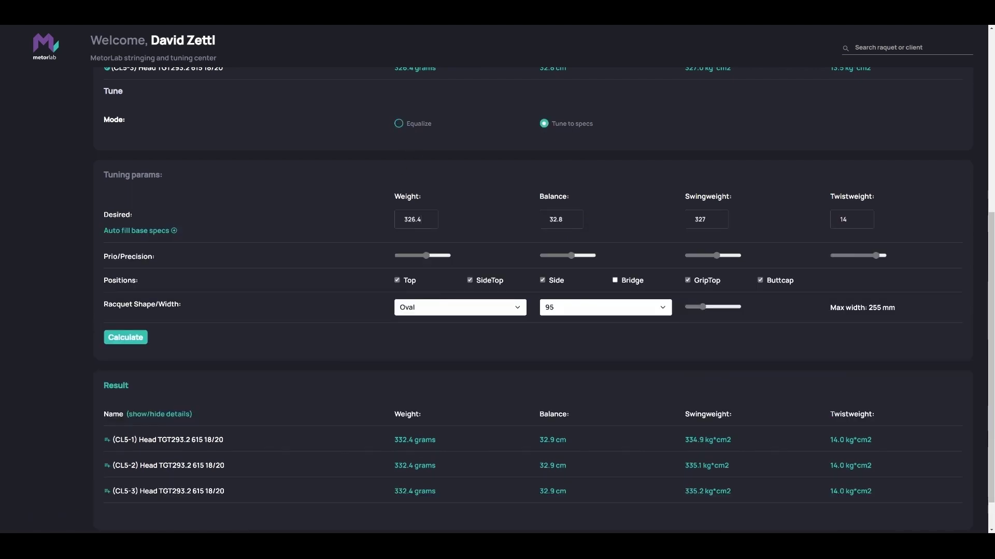
double_click(412, 219)
type("3")
key("BackSpace")
key("Tab")
type("32")
key("Tab")
type("3")
type("5")
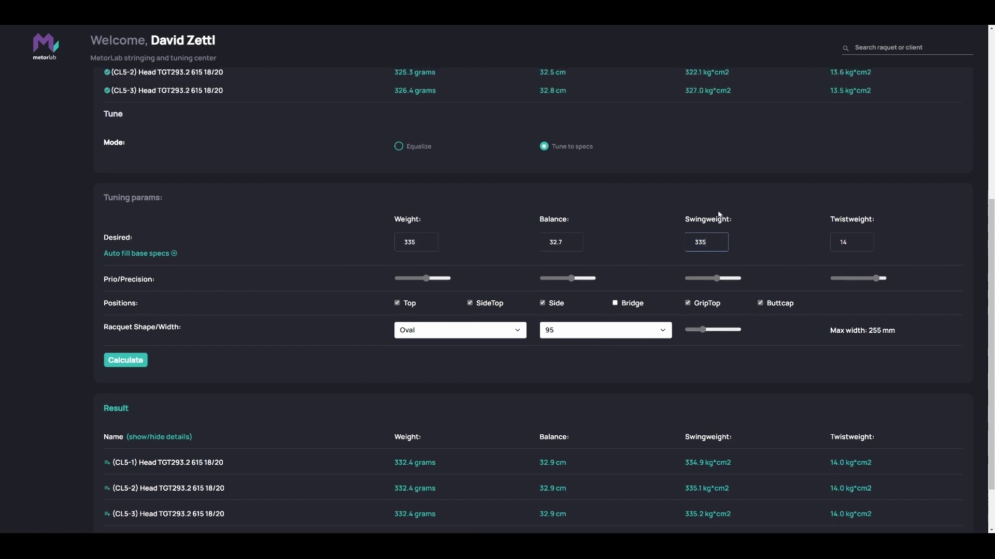
scroll(497, 279, "up", 2)
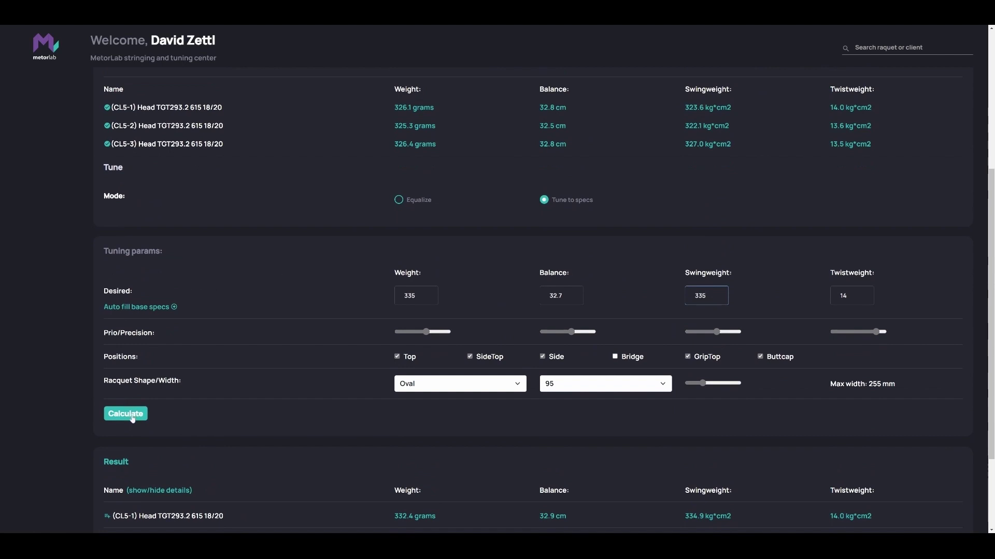
Step: Calculate tuning to 335 g and 32.7 cm, review the lead diagrams, and open Clients Overview
left_click(126, 413)
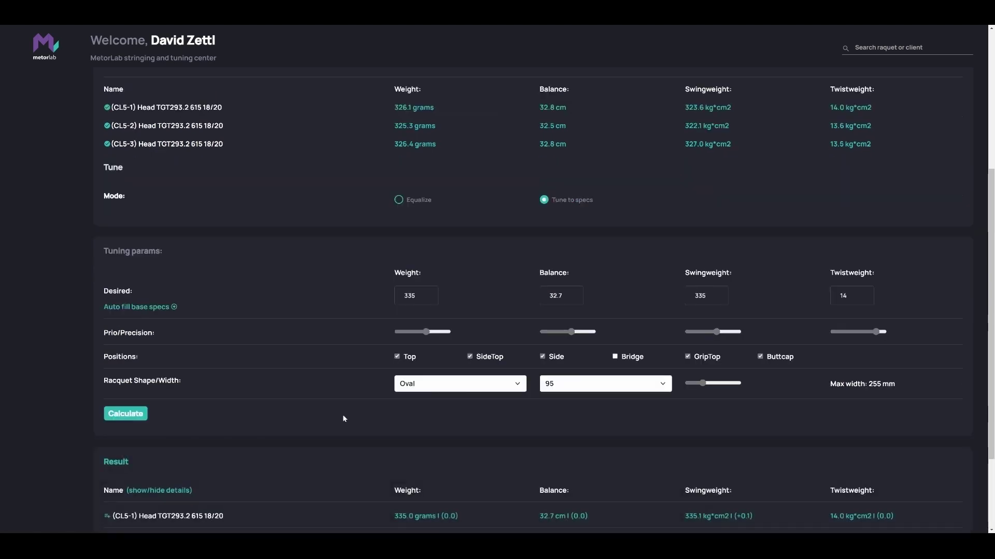
scroll(343, 418, "down", 3)
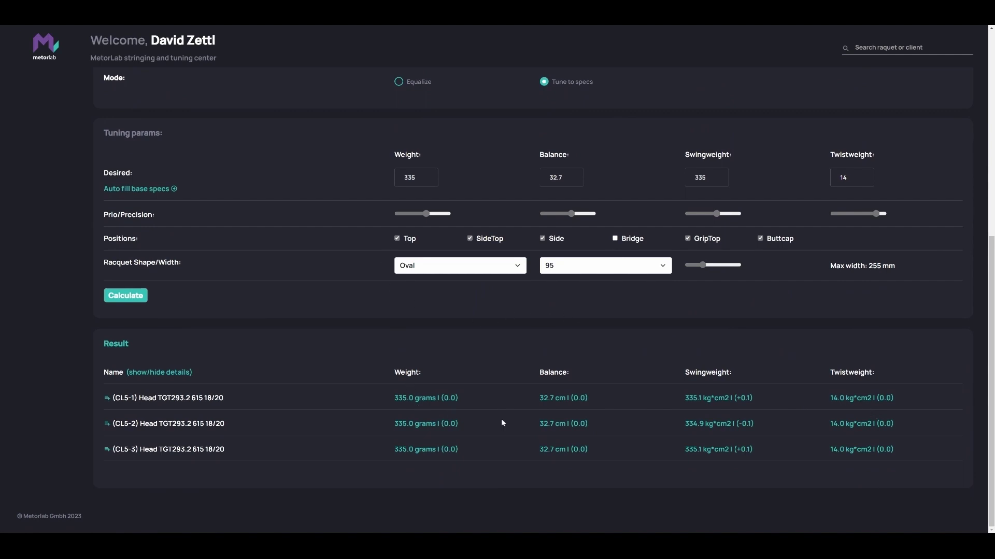
left_click(158, 372)
scroll(325, 361, "down", 4)
scroll(328, 364, "down", 4)
scroll(332, 326, "down", 1)
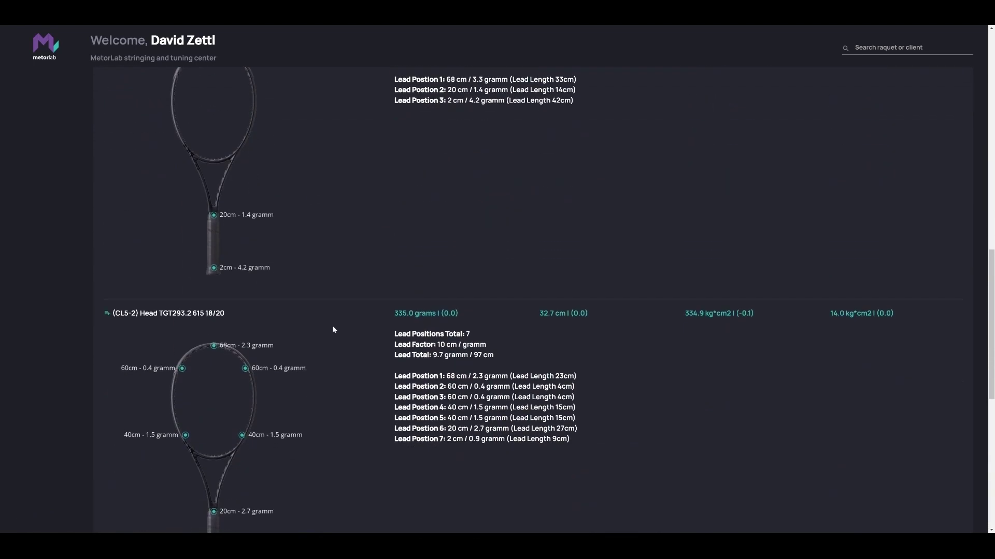
scroll(294, 444, "down", 4)
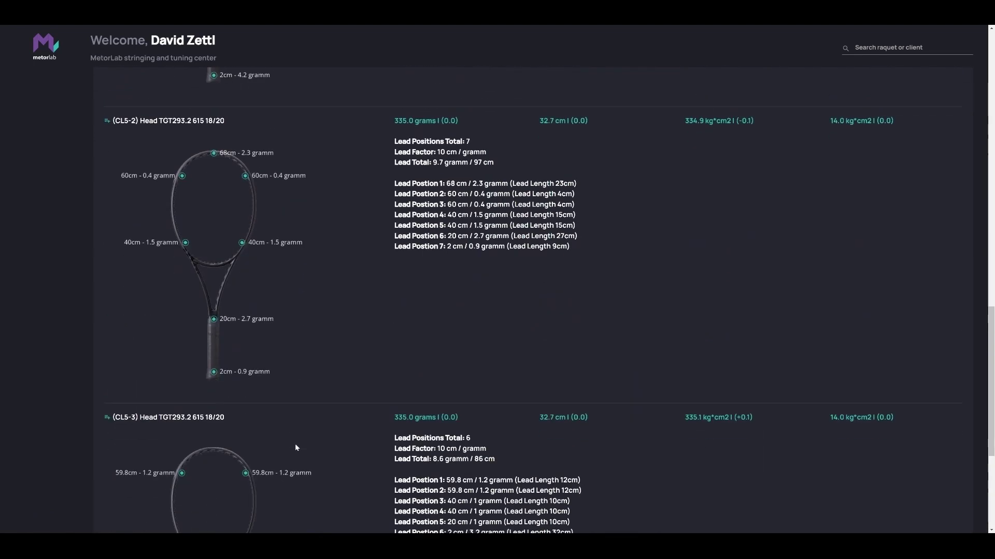
scroll(295, 444, "down", 2)
scroll(295, 444, "up", 3)
scroll(293, 440, "up", 5)
scroll(288, 436, "up", 4)
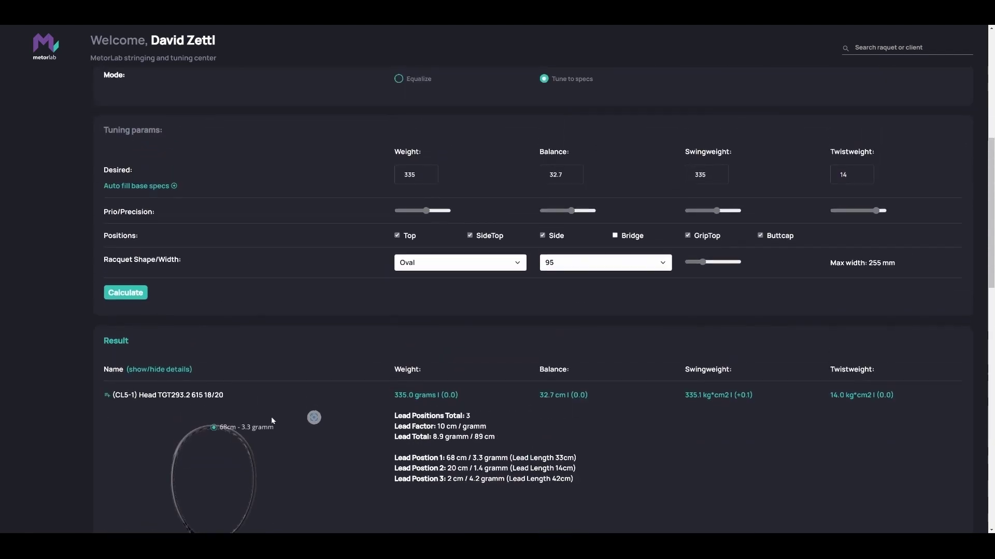
scroll(264, 408, "up", 2)
left_click(158, 374)
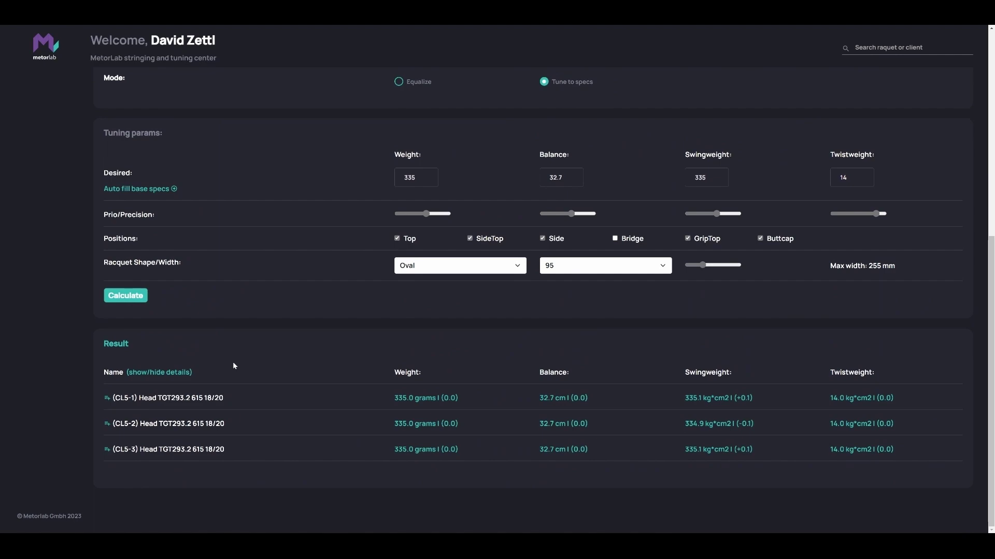
scroll(232, 361, "up", 5)
scroll(233, 361, "up", 3)
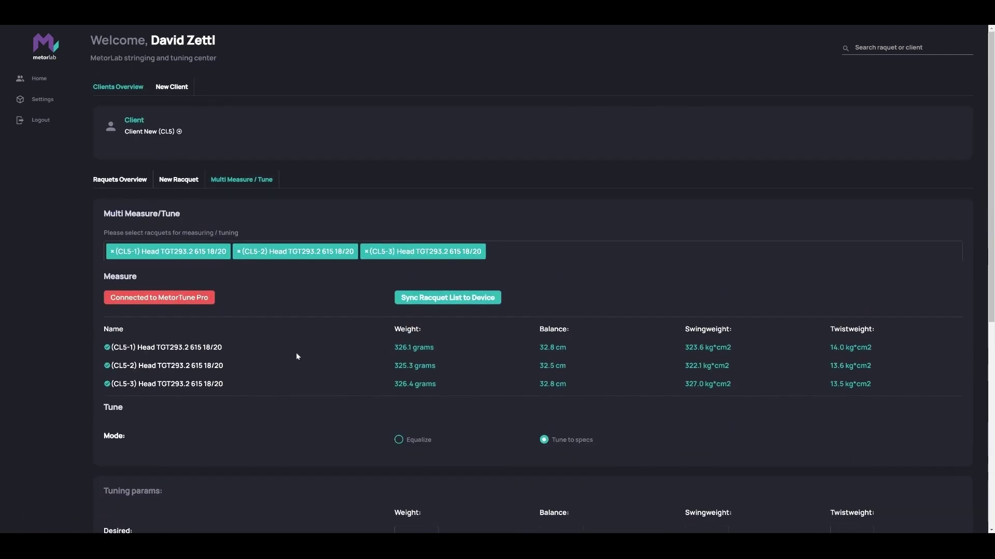
left_click(129, 88)
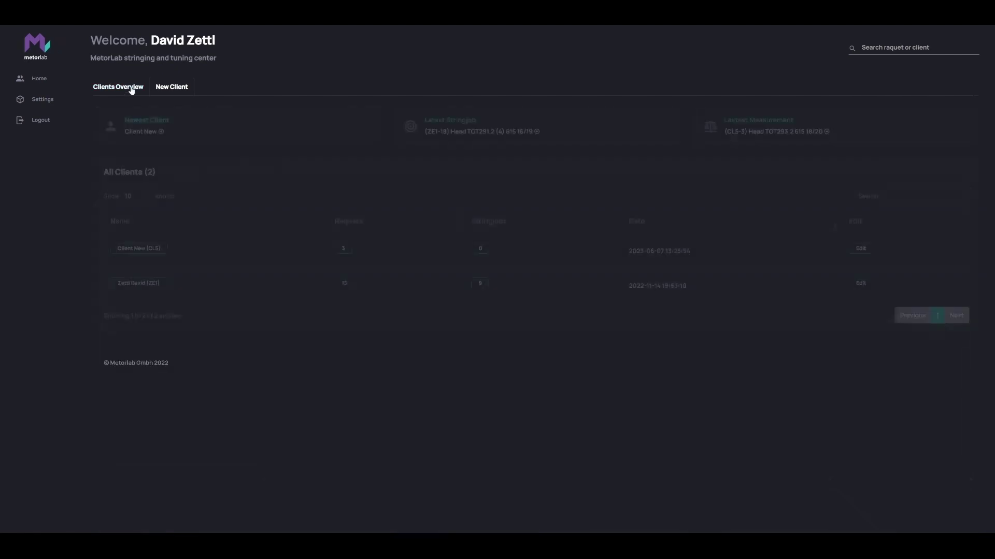